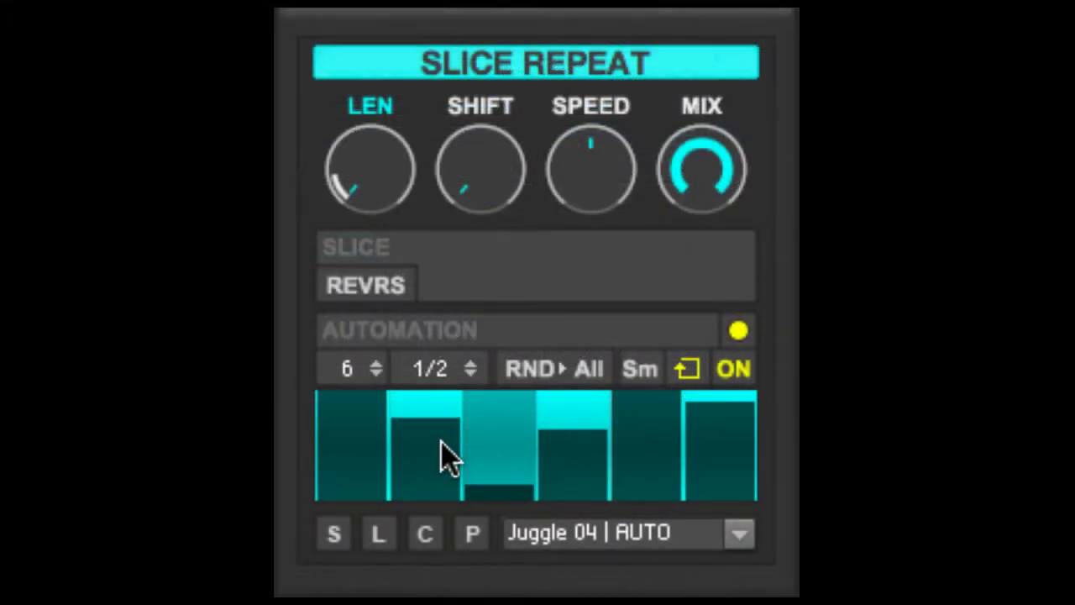
- Draw new step values into the Slice Repeat and Scratch automation lanes, then start playback
mouse_move(442, 443)
left_mouse_down()
mouse_move(379, 465)
mouse_move(434, 448)
mouse_move(582, 470)
left_mouse_up()
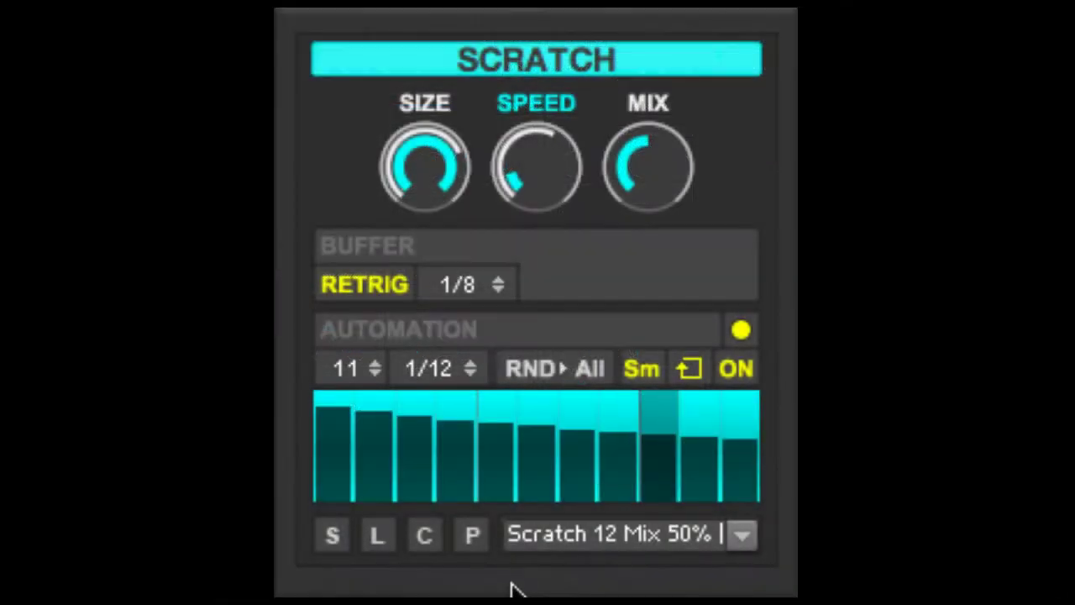
mouse_move(403, 504)
left_mouse_down()
mouse_move(342, 459)
mouse_move(361, 476)
mouse_move(456, 480)
left_mouse_up()
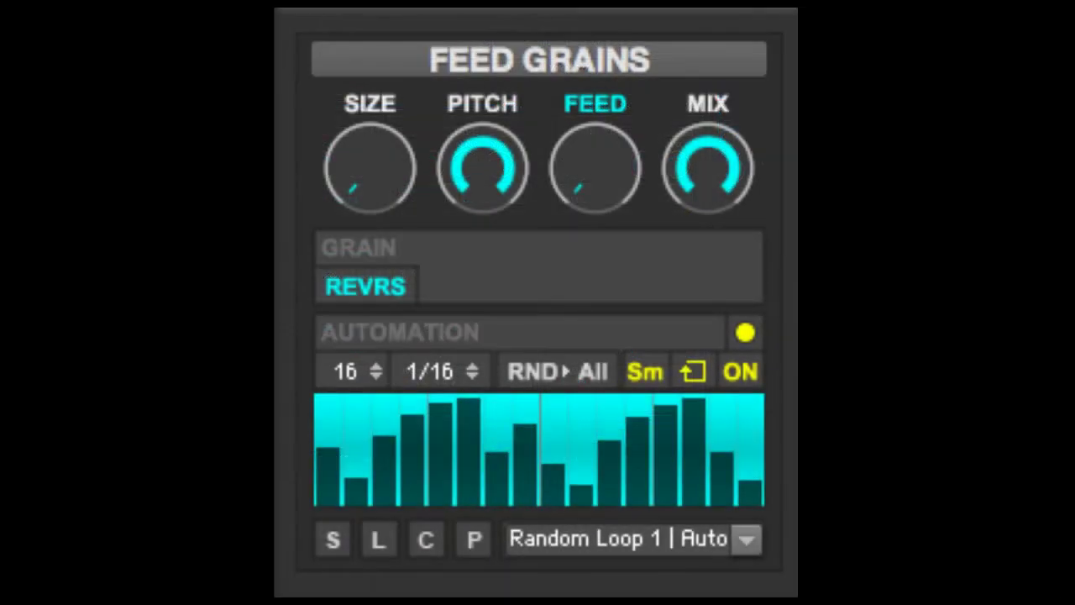
key("space")
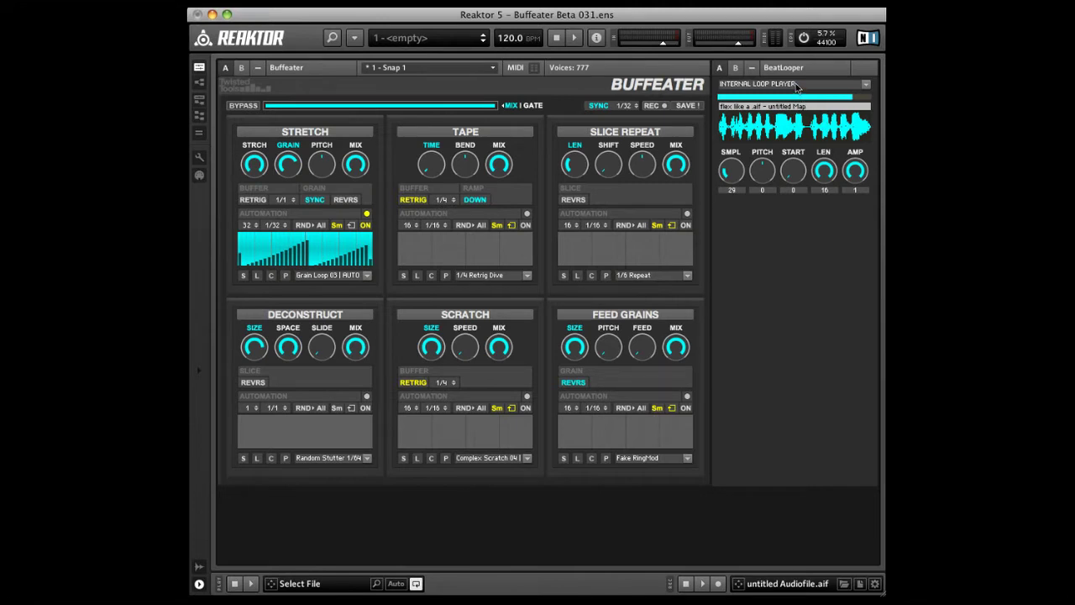
- Switch BeatLooper's source to LIVE (EXTERNAL AUDIO IN), then back to INTERNAL LOOP PLAYER
left_click(796, 86)
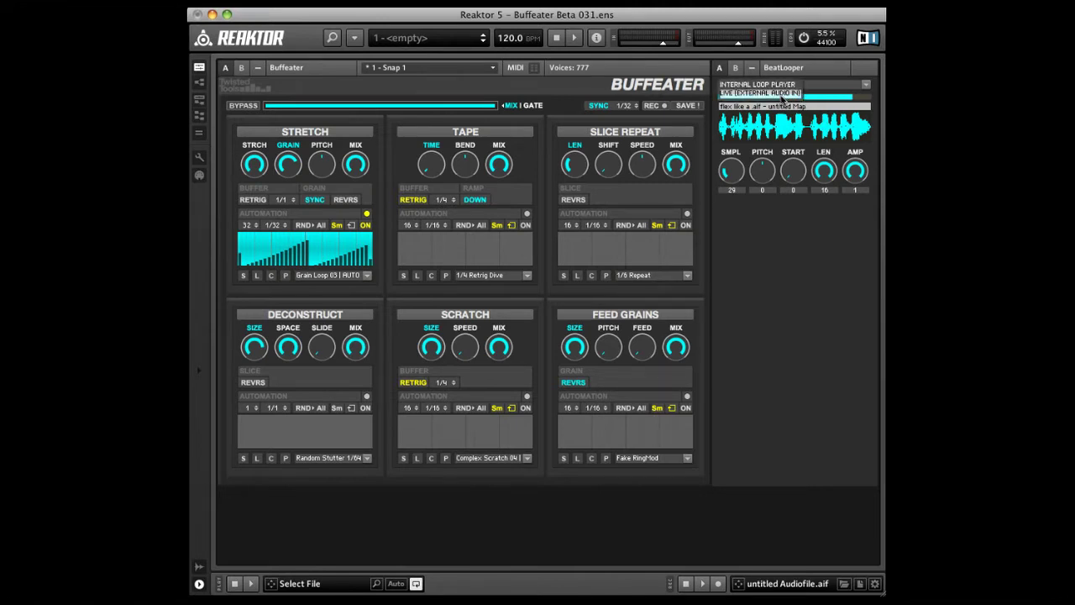
left_click(785, 94)
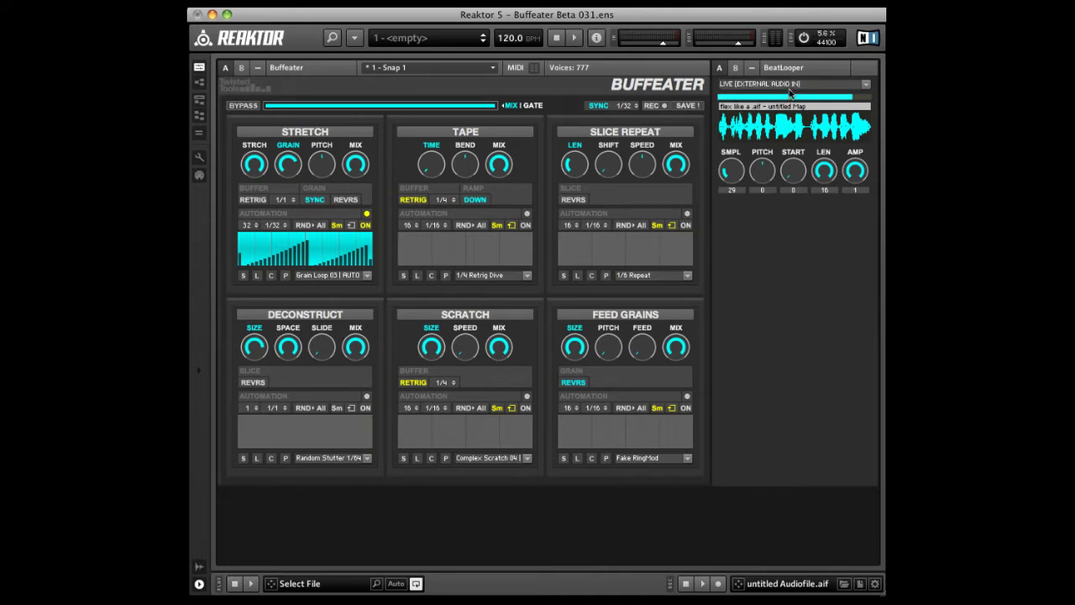
left_click(788, 86)
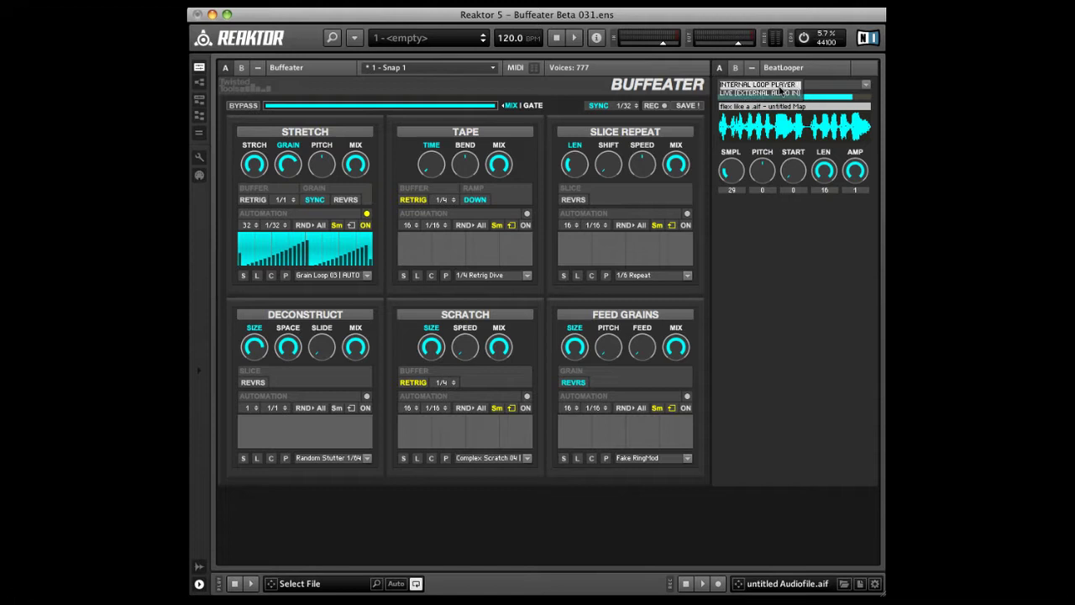
left_click(780, 87)
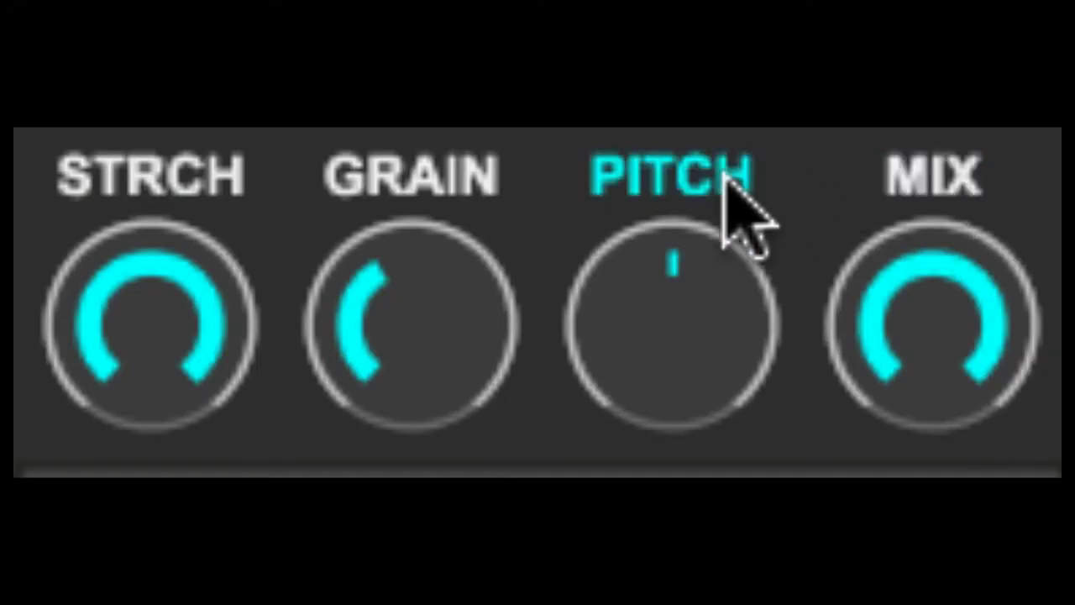
- Target GRAIN in Stretch, raise the GRAIN knob, and leave Stretch's step automation ON
left_click(391, 180)
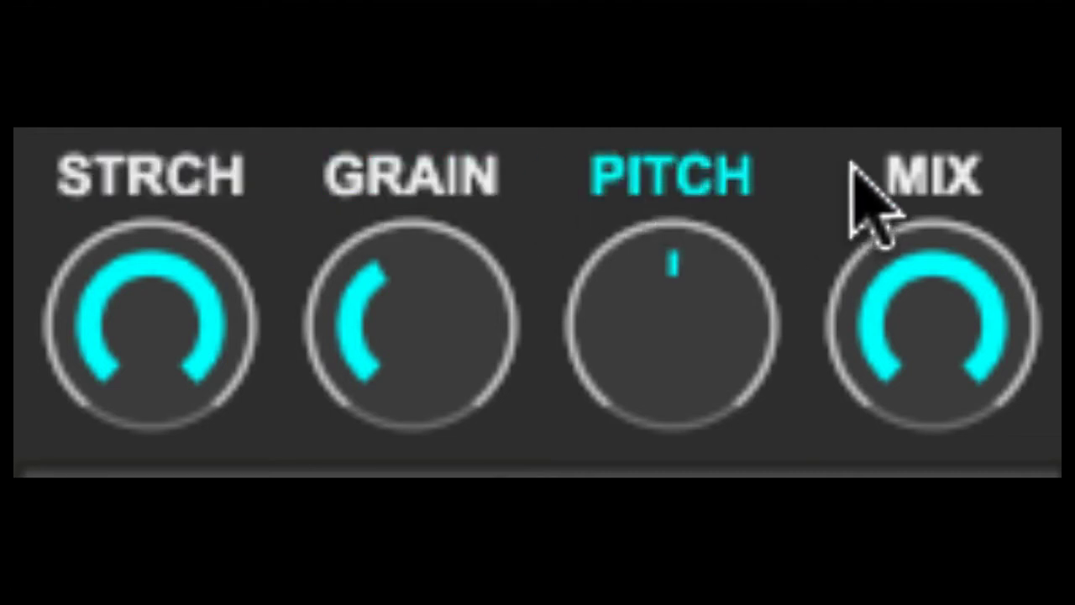
left_click_drag(410, 329, 424, 192)
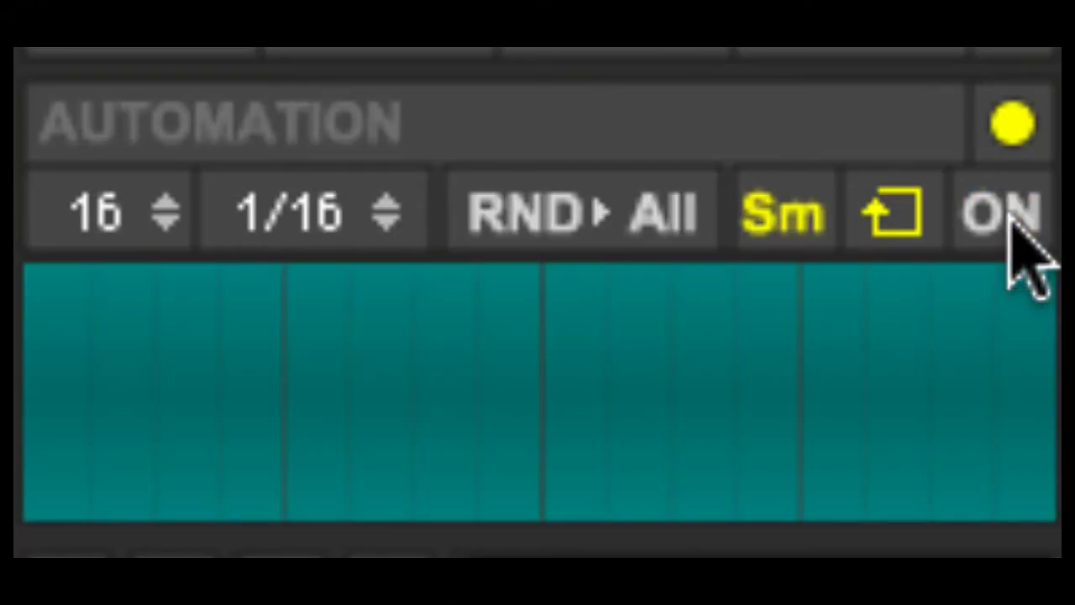
left_click(1013, 223)
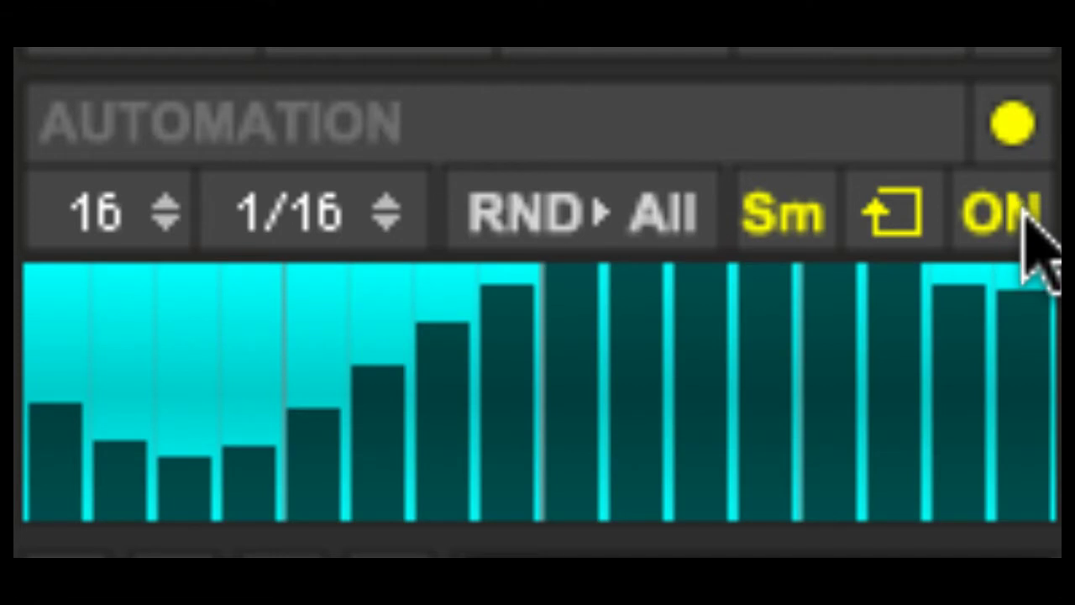
left_click(1025, 222)
left_click(1025, 220)
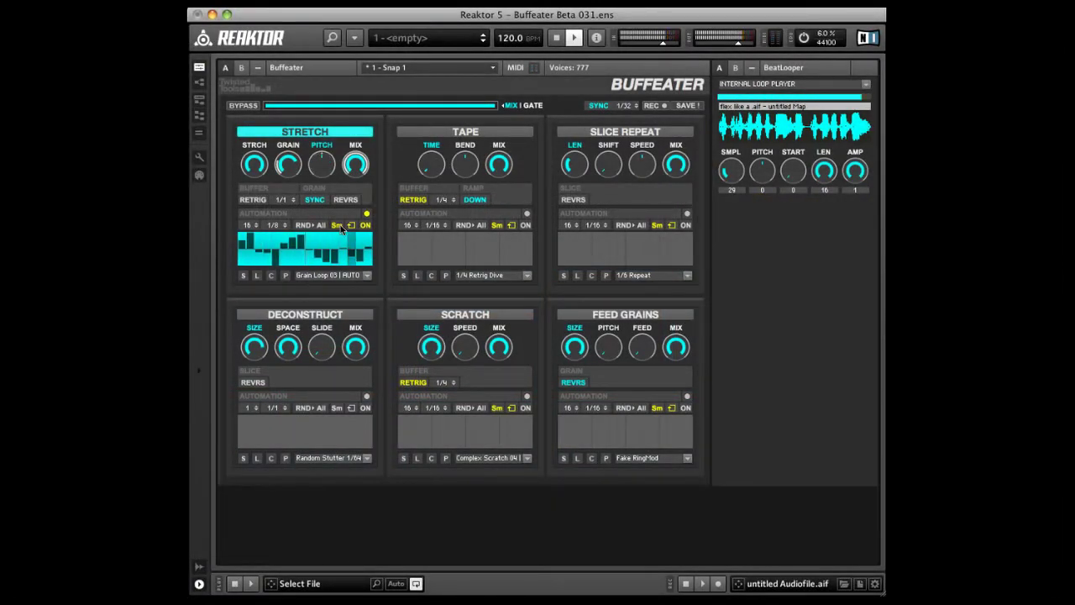
- Turn off Sm smoothing, randomize the Stretch step pattern repeatedly with RND, and enable All
left_click(336, 225)
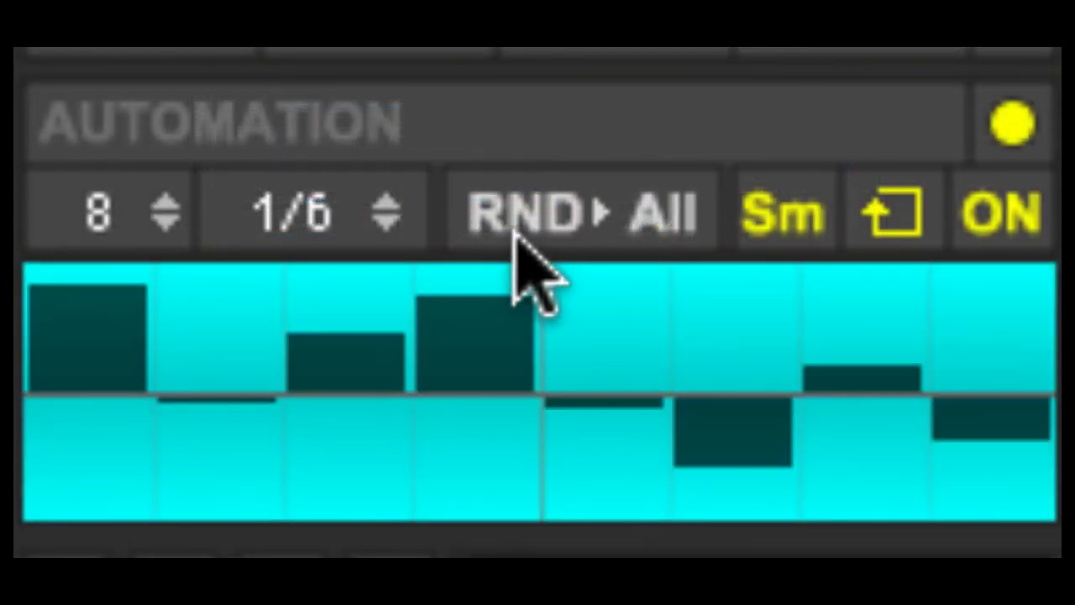
left_click(525, 229)
left_click(539, 211)
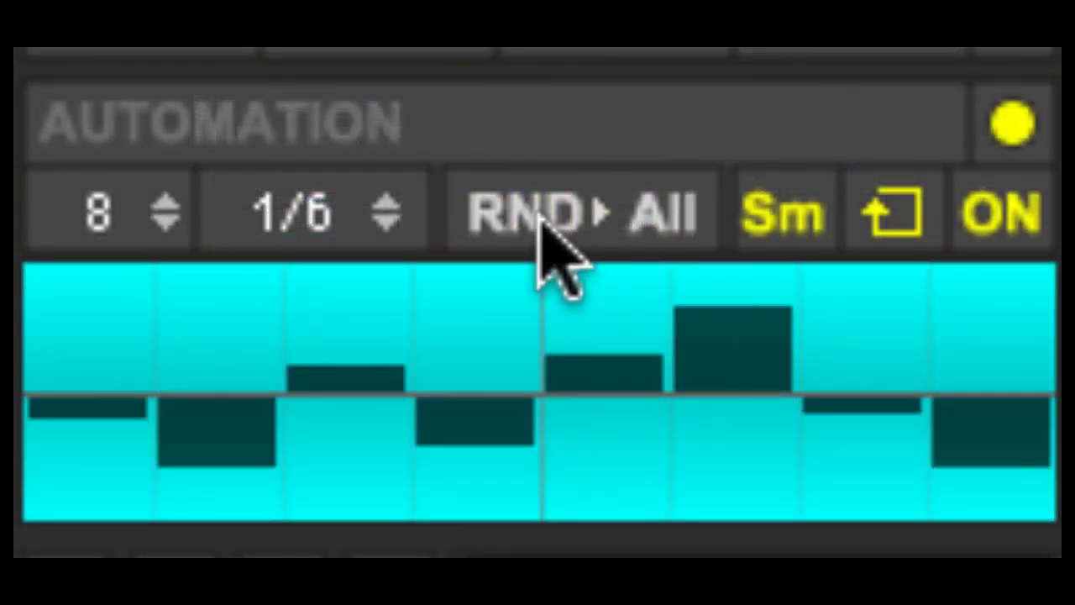
left_click(534, 212)
left_click(526, 208)
left_click(537, 210)
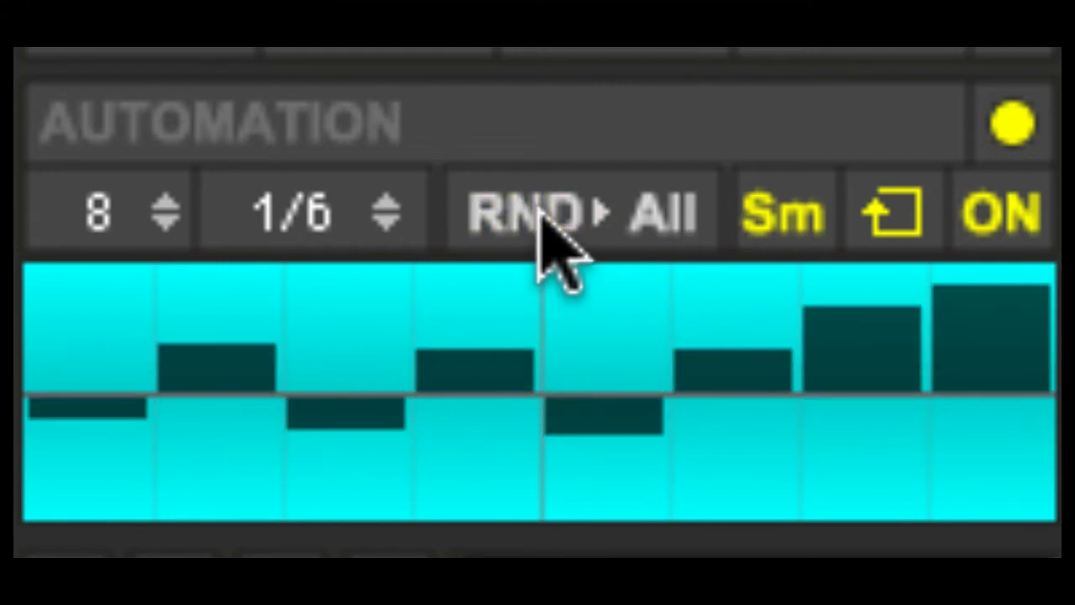
left_click(655, 220)
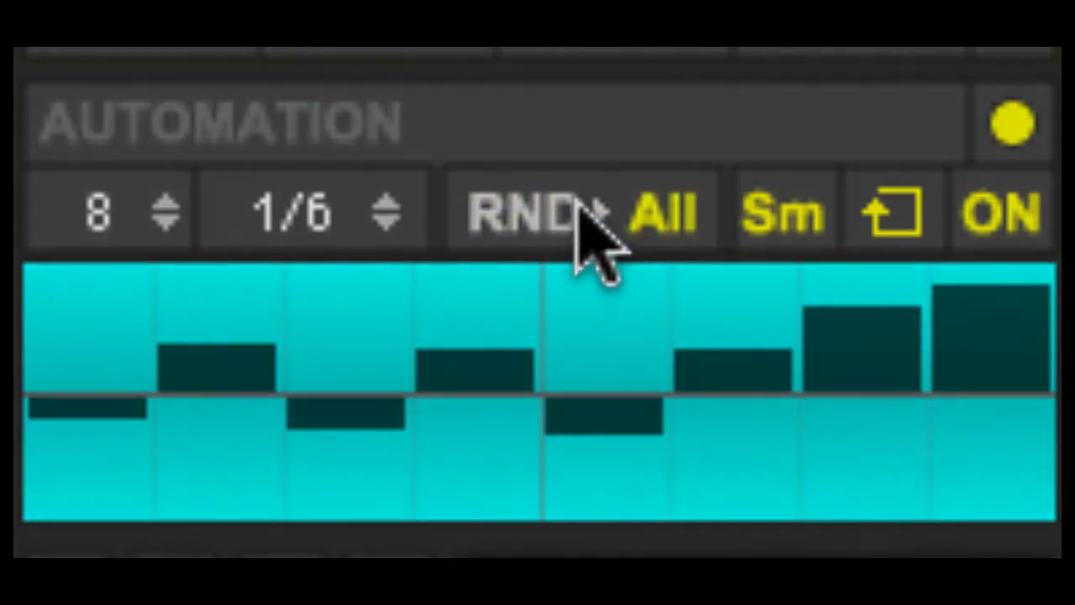
left_click(559, 216)
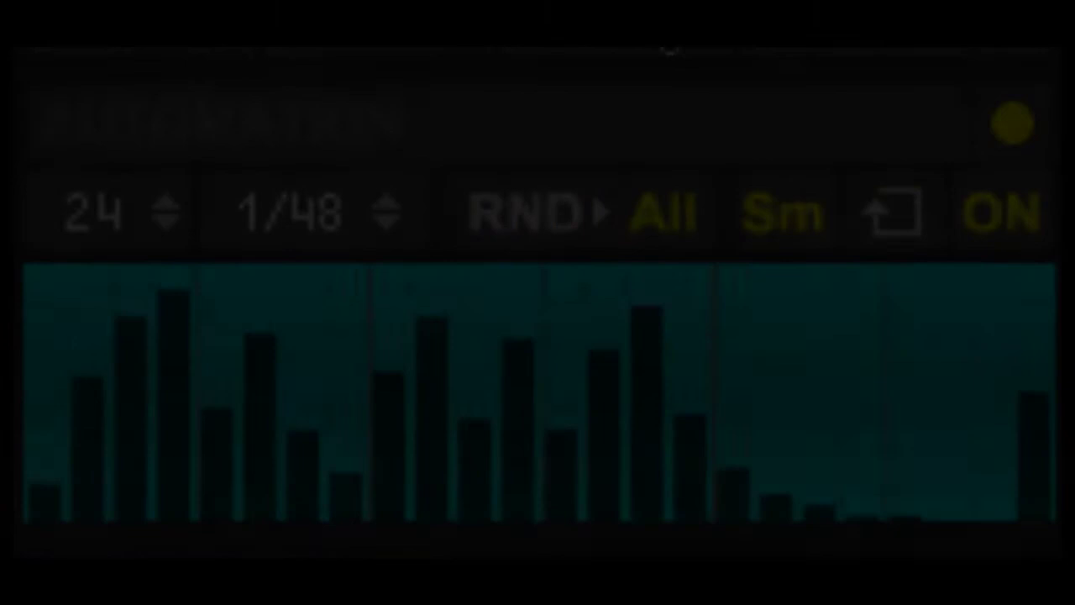
- Adjust Stretch's automation rate and step count, trying 64 and finishing at 32 steps, 1/32
scroll(361, 223, "up", 6)
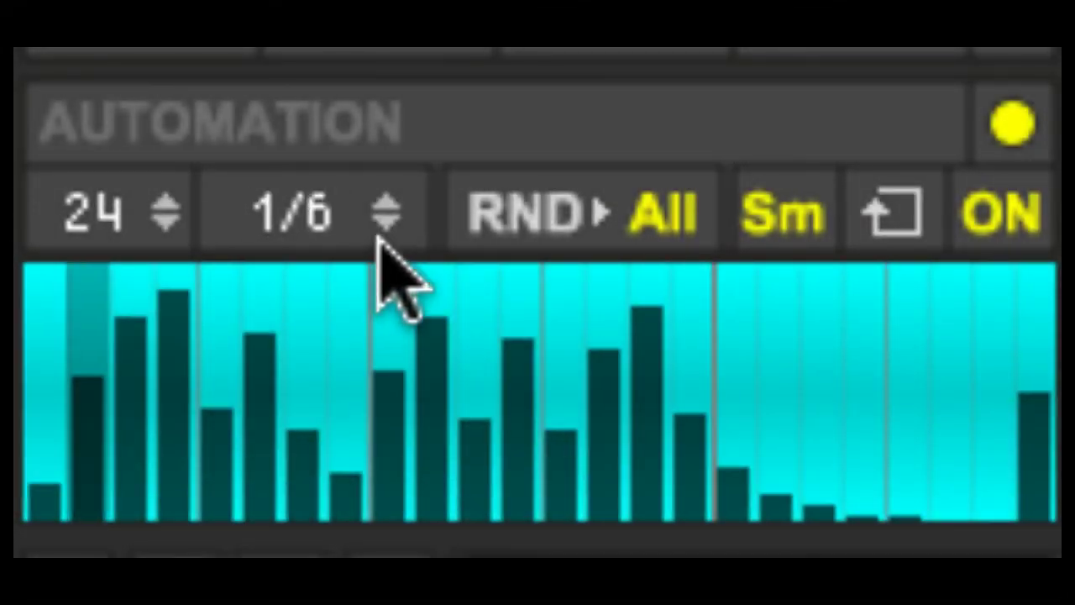
scroll(380, 252, "up", 1)
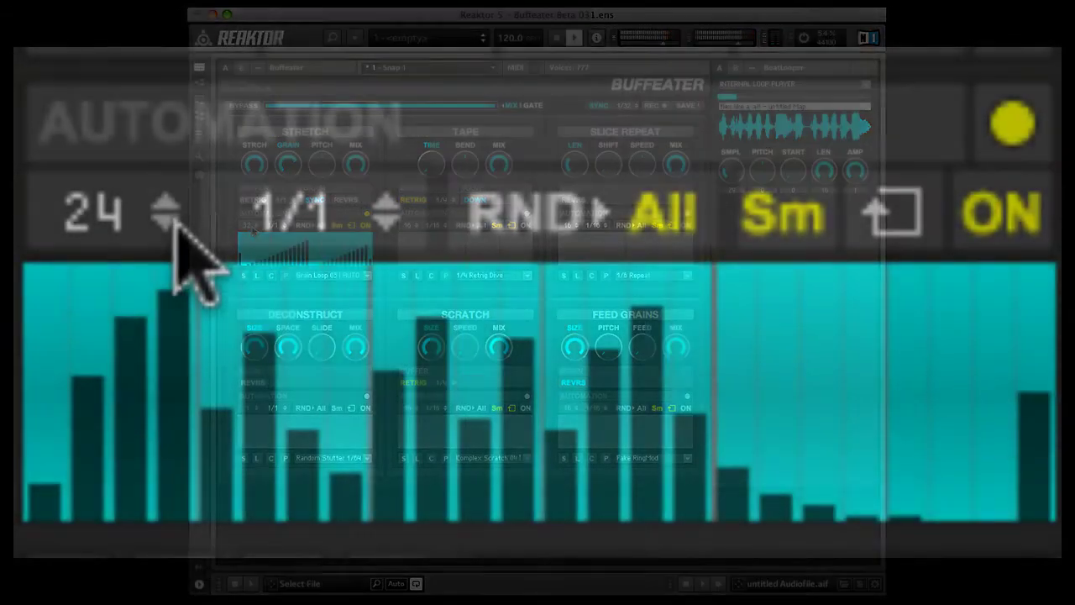
left_click_drag(257, 227, 255, 198)
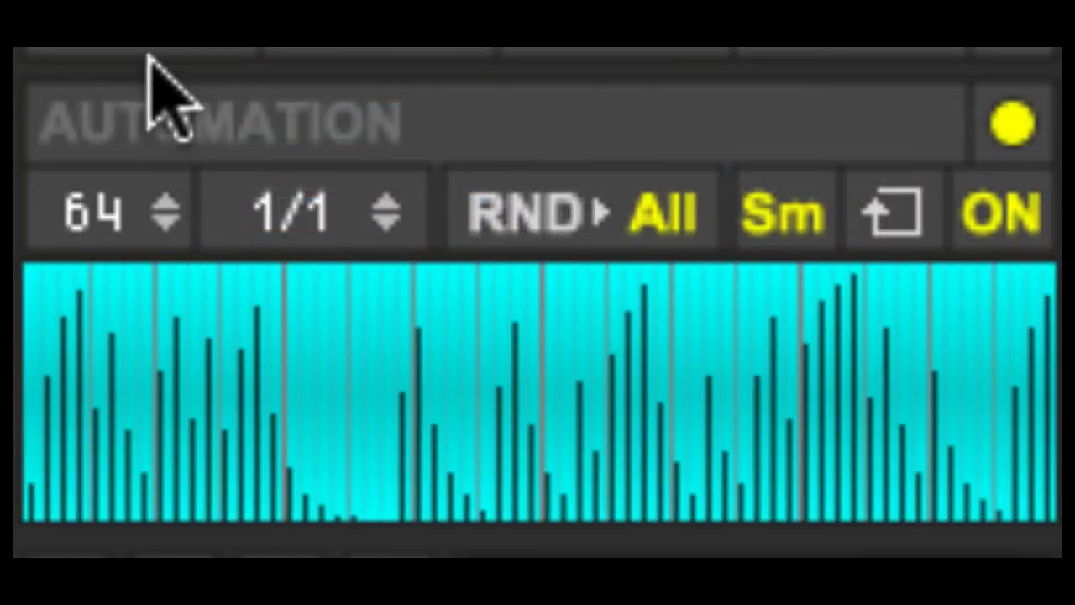
left_click_drag(127, 210, 155, 235)
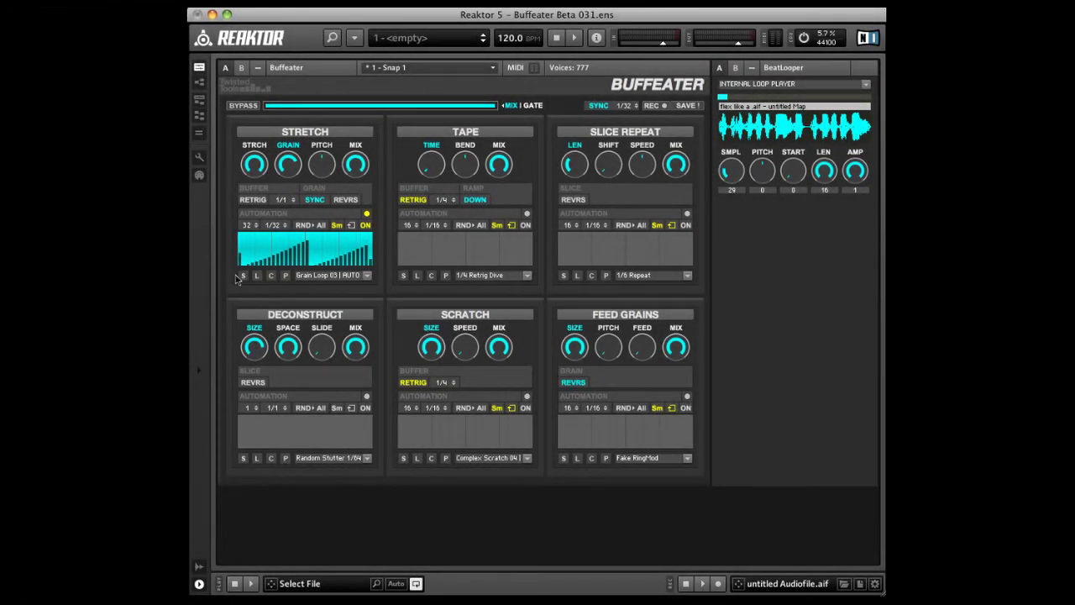
- Load the Grain Loop 03 | AUTO preset into Stretch
left_click(321, 276)
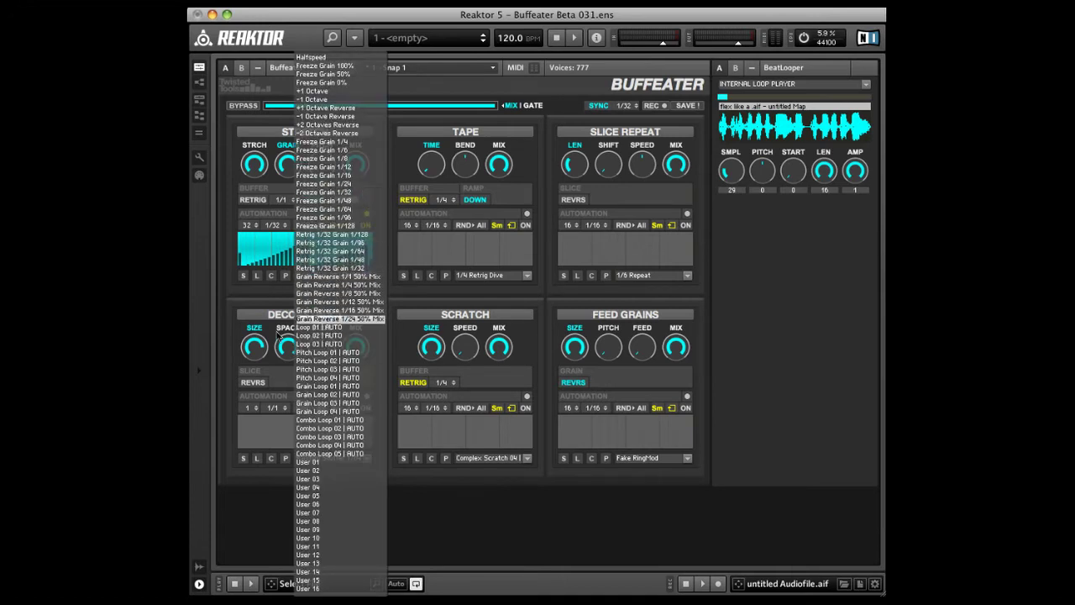
left_click(328, 402)
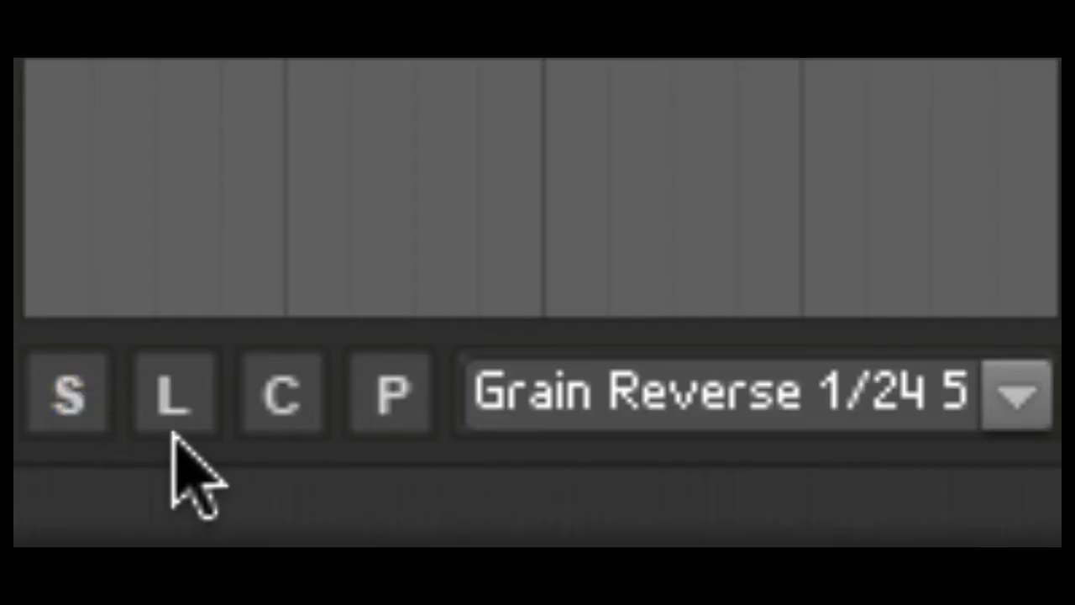
left_click(257, 459)
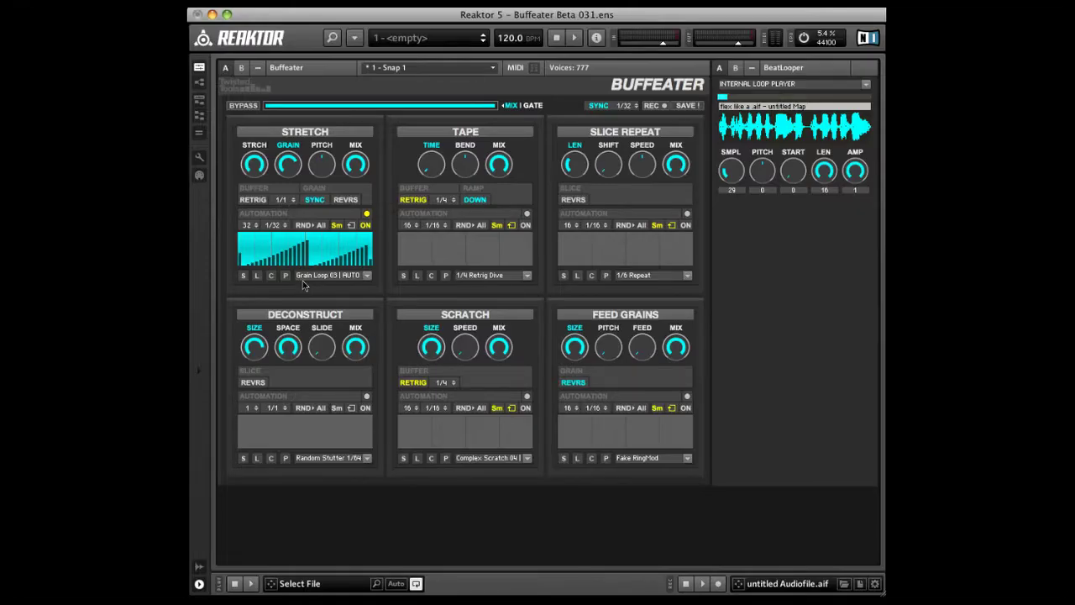
- Try Retrig 1/32 Grain 1/4, Grain Reverse 1/16 and Loop 01 | AUTO, ending on Loop 03 | AUTO
left_click(304, 280)
left_click(312, 269)
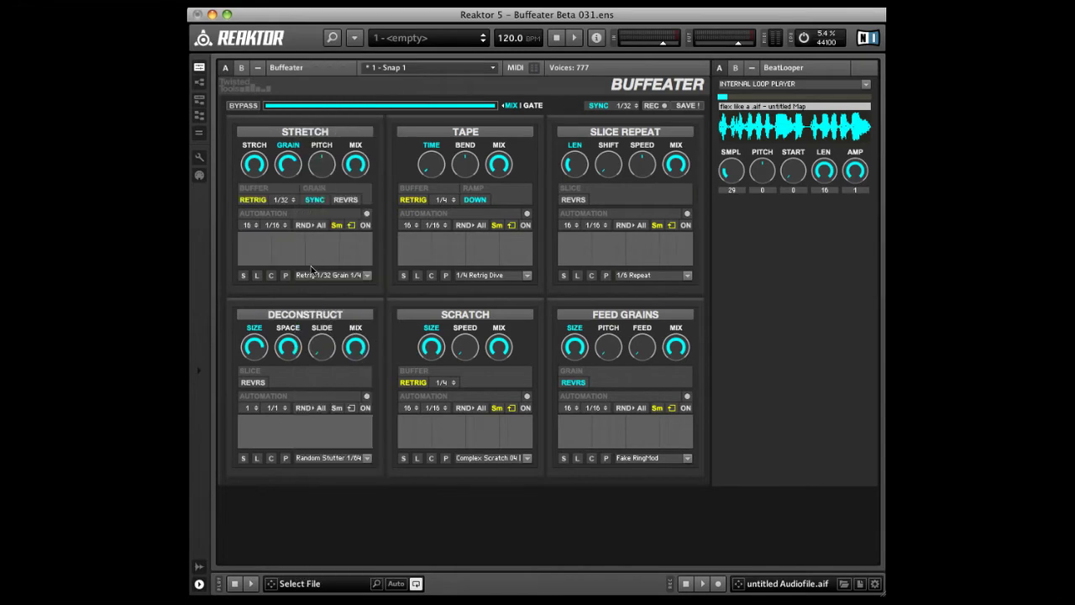
left_click(311, 275)
left_click(320, 318)
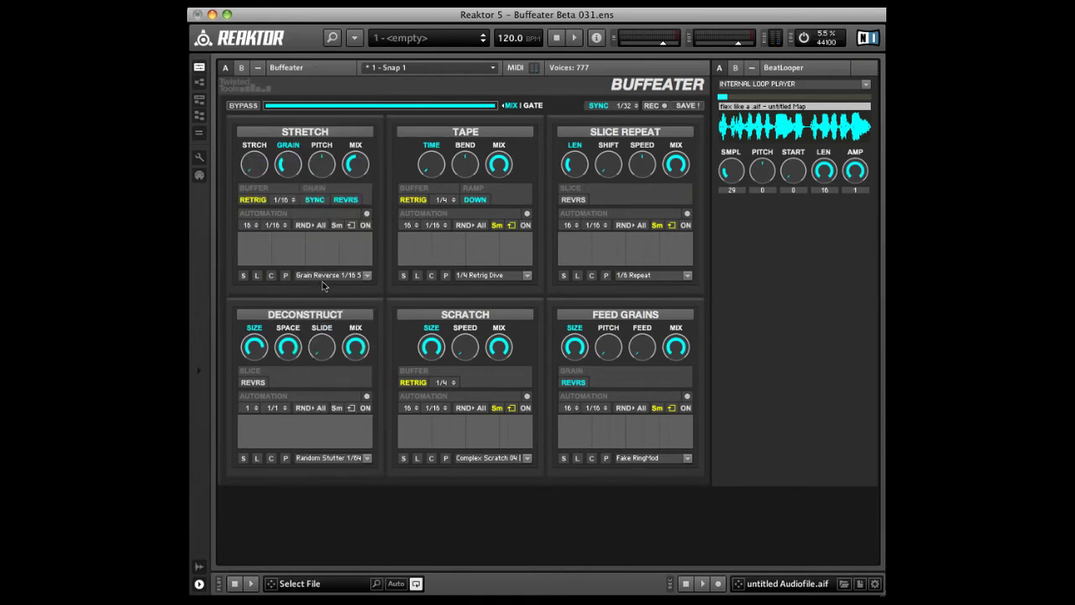
left_click(322, 277)
left_click(322, 336)
left_click(326, 277)
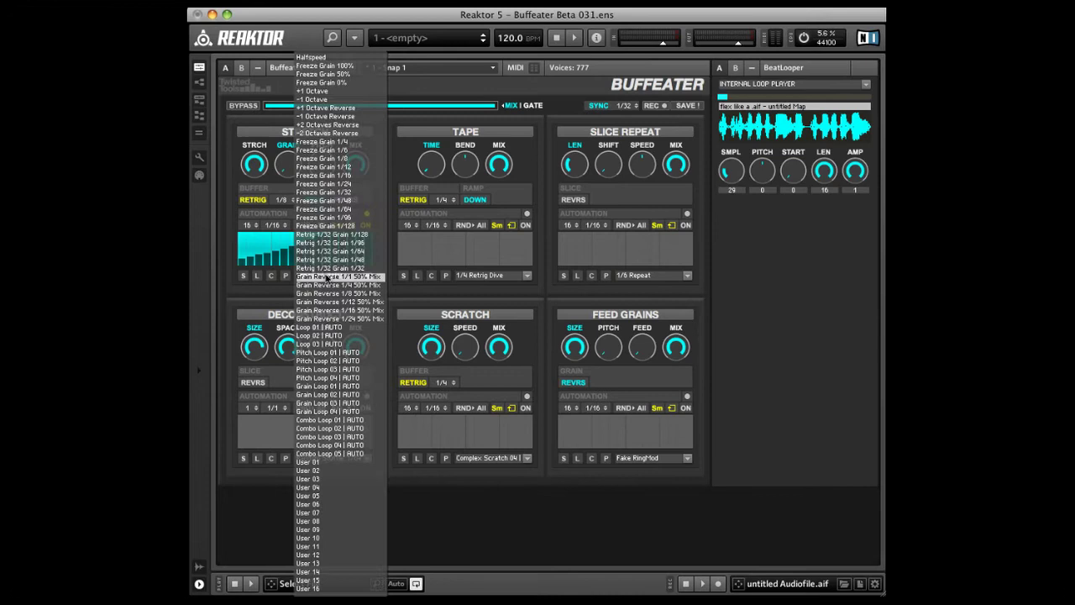
left_click(305, 336)
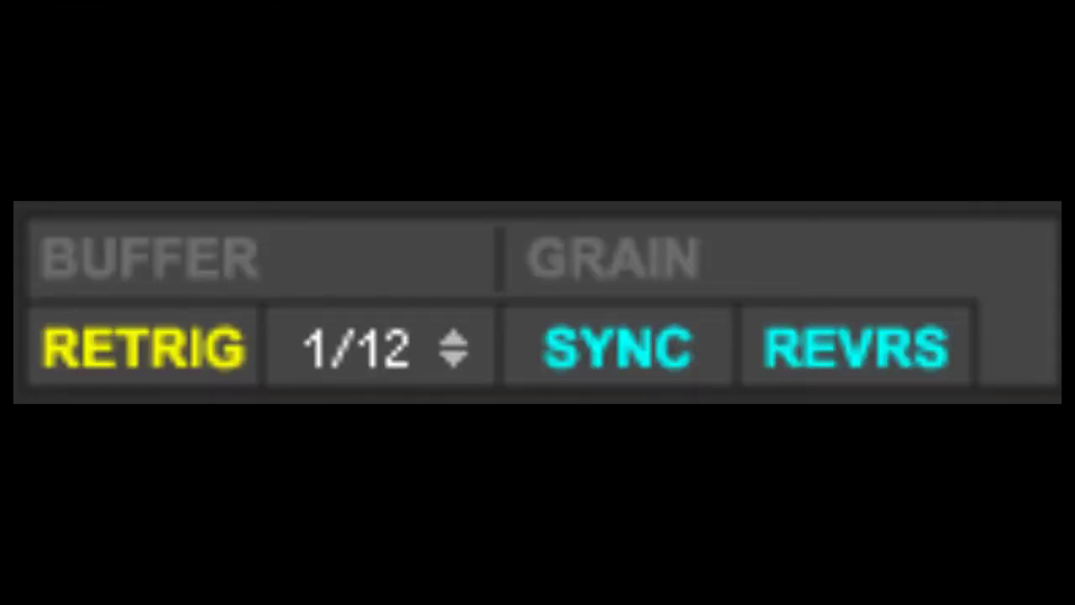
- Leave Stretch RETRIG on, change its buffer length from 1/12 to 1/16, and start playback
left_click(204, 327)
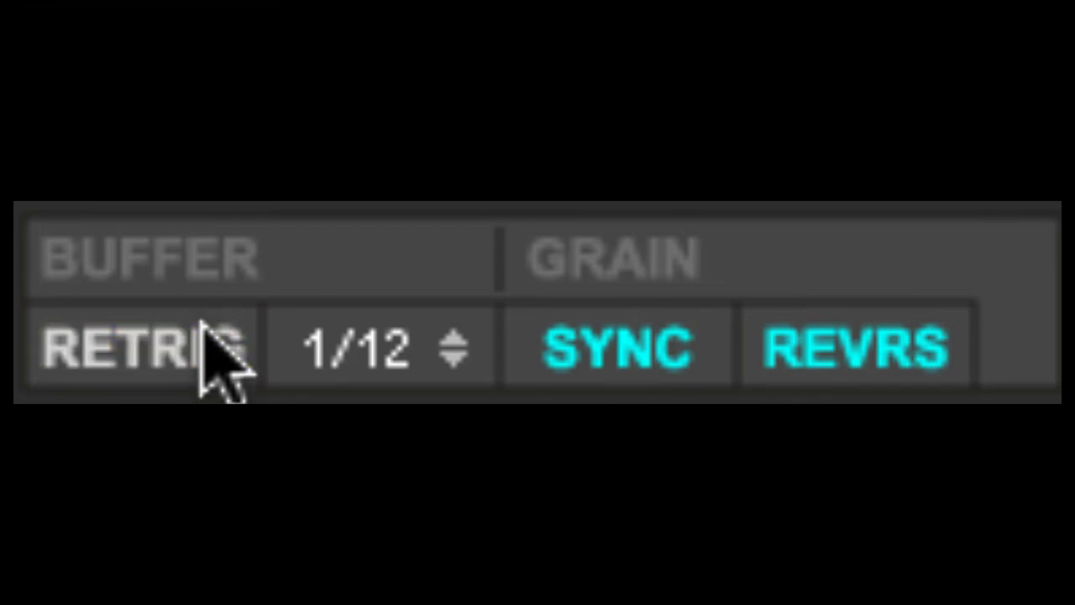
left_click(200, 320)
left_click(183, 344)
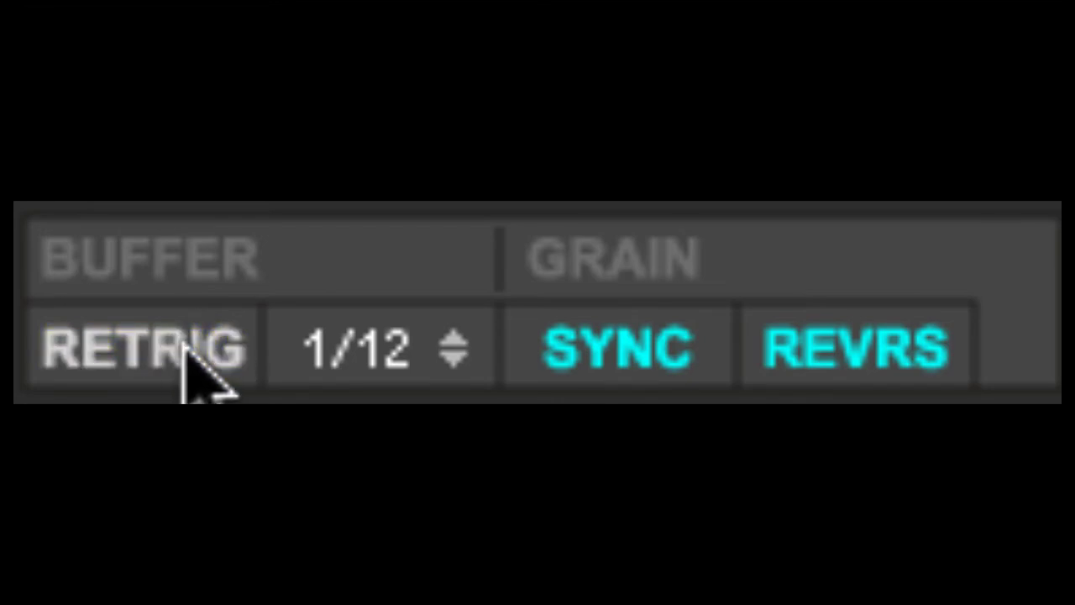
left_click(188, 345)
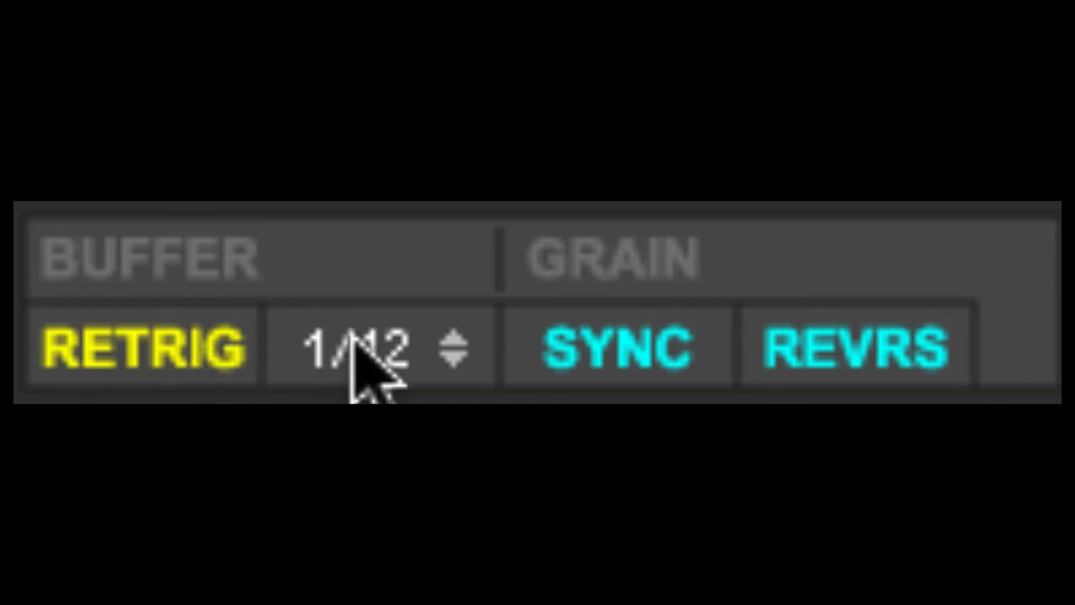
left_click_drag(388, 353, 388, 369)
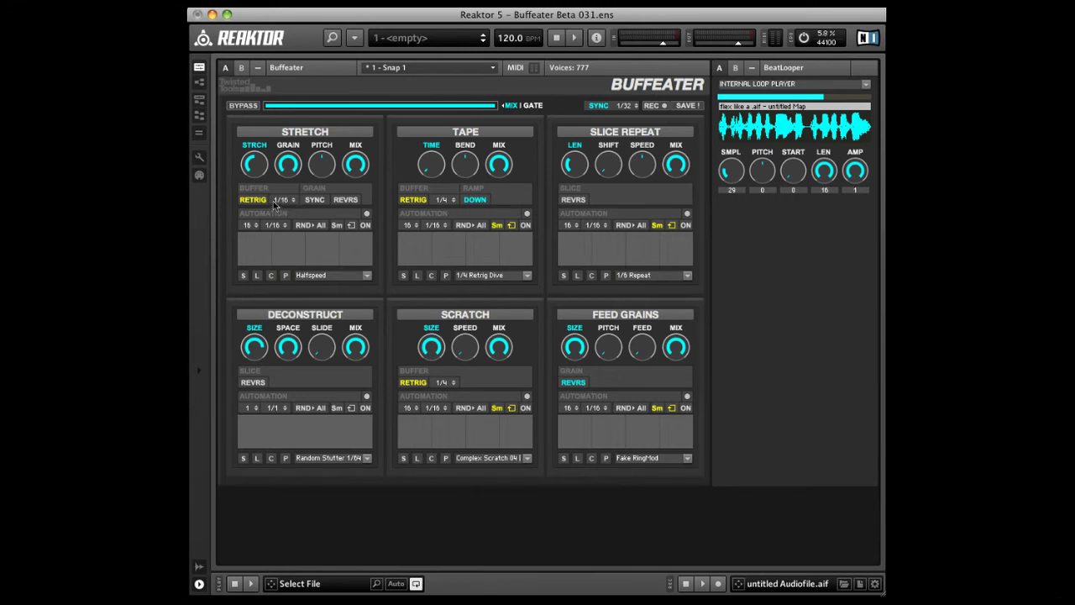
key("space")
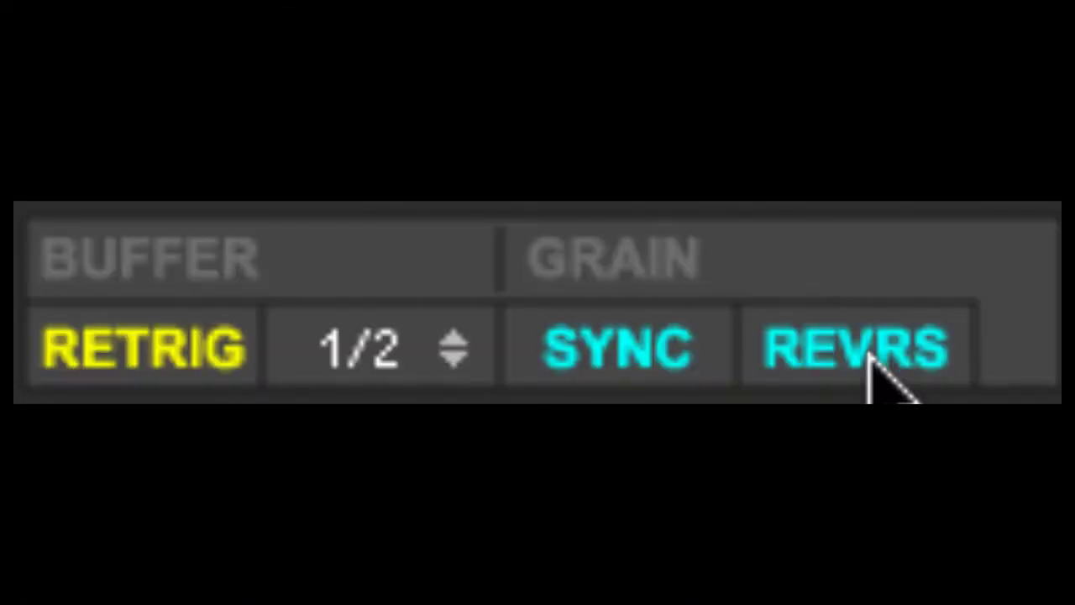
- Turn Stretch's REVRS grain reverse off and then back on
left_click(347, 202)
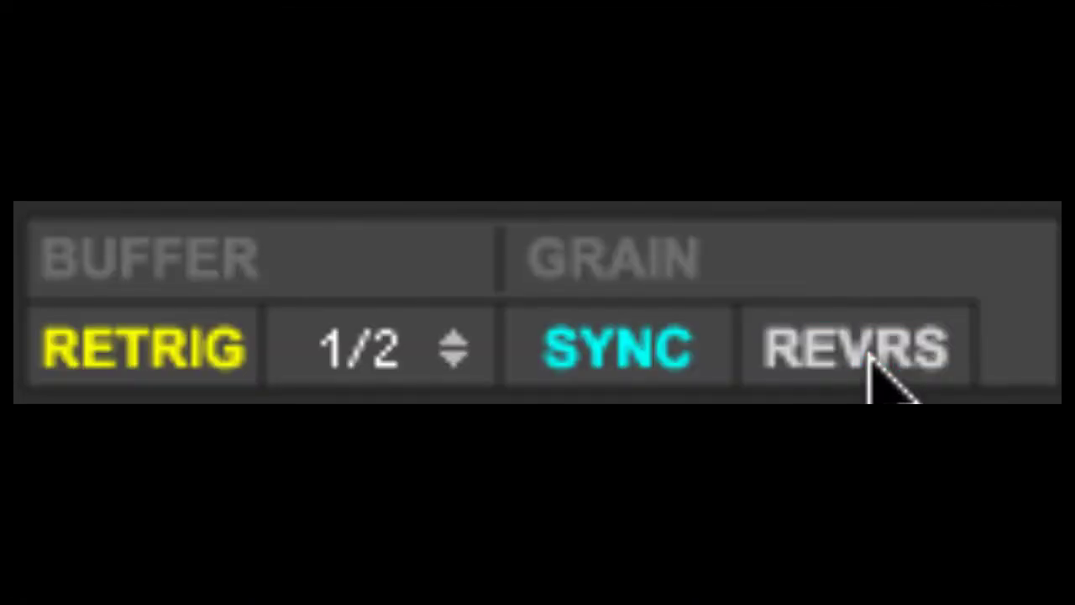
left_click(884, 356)
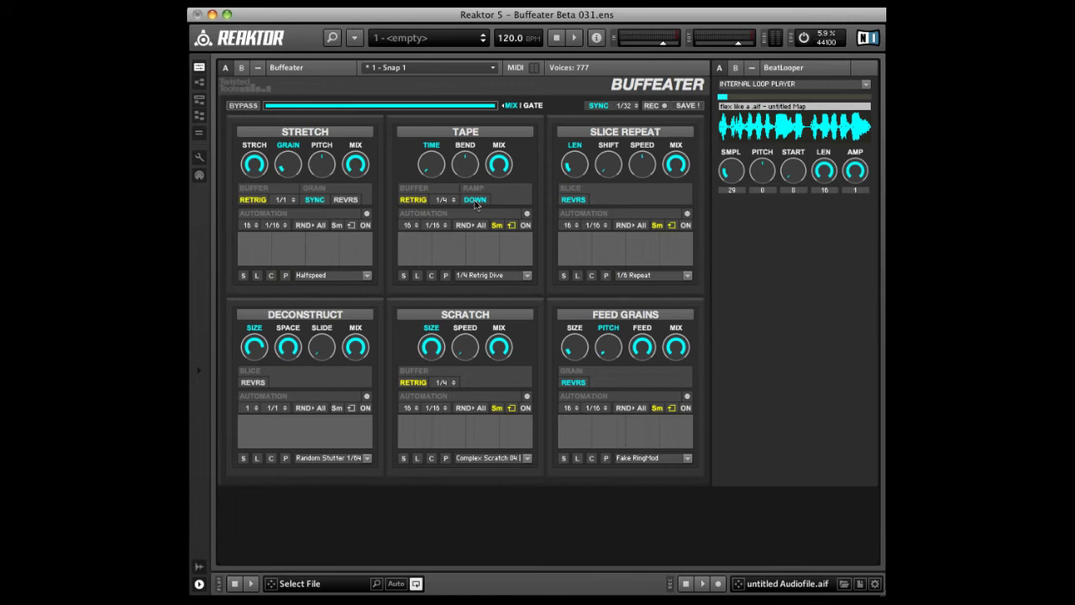
- Set the Tape RAMP to UP, start the loop, then flip it to DOWN and back to UP
left_click(476, 200)
key("space")
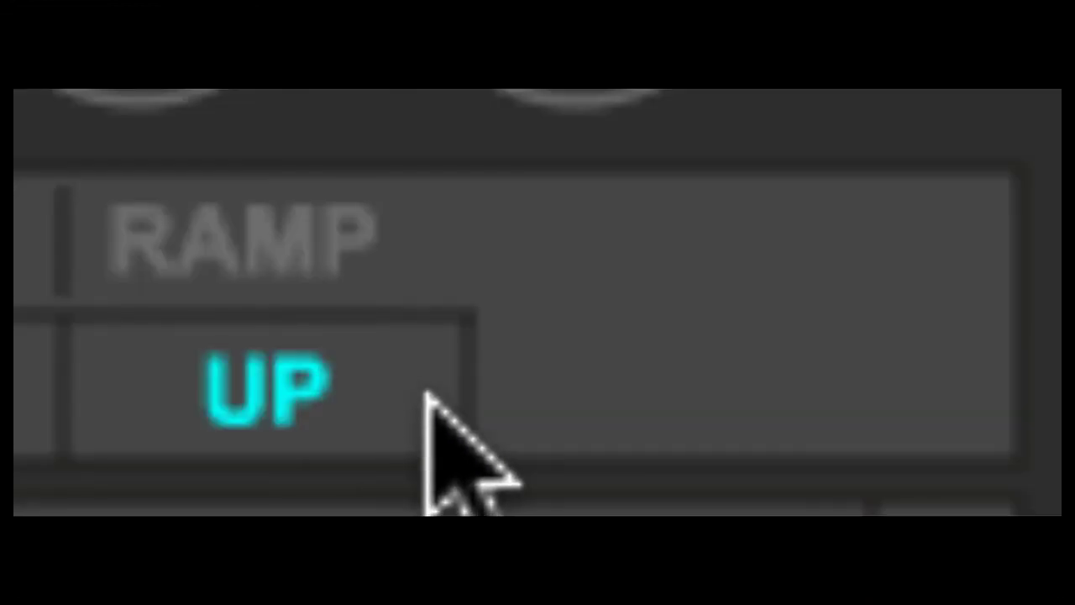
left_click(427, 395)
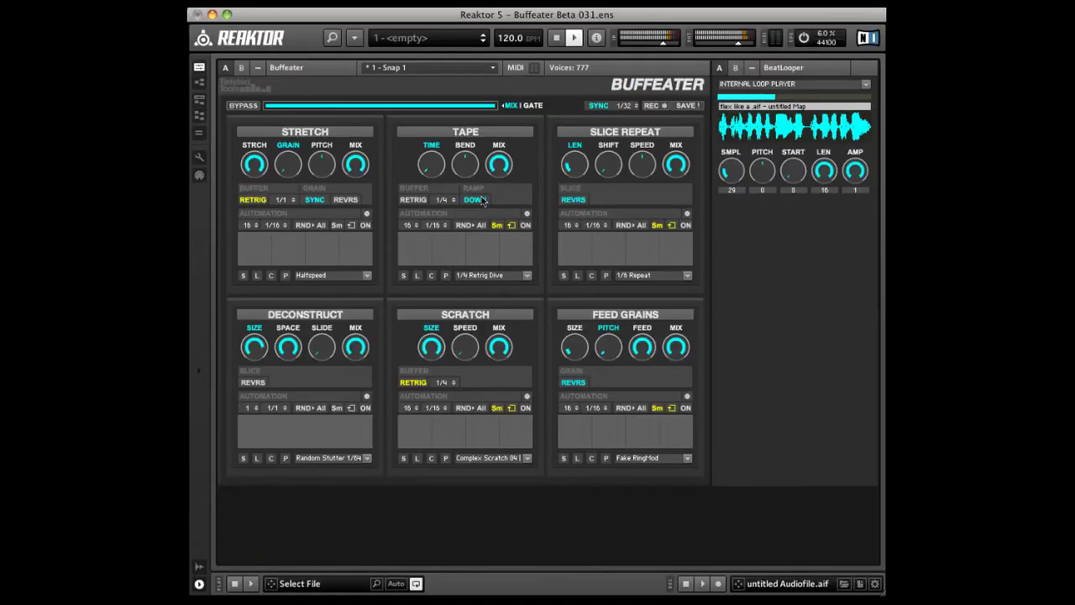
left_click(395, 415)
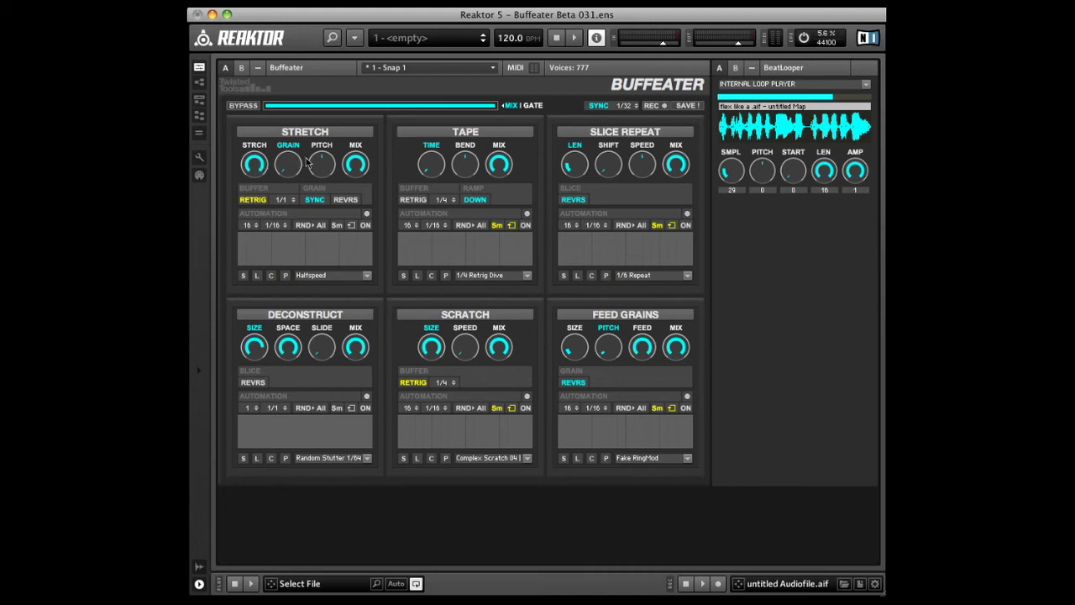
- Enable the control info hints with the 'i' button, shown in Reaktor 5.5 and Reaktor 5
left_click(597, 41)
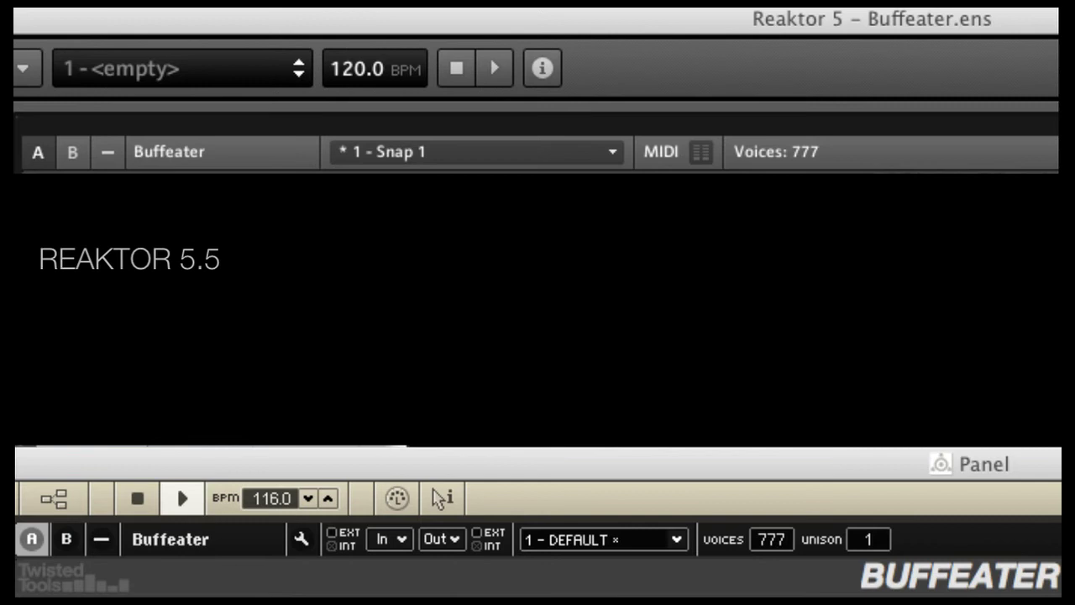
left_click(549, 74)
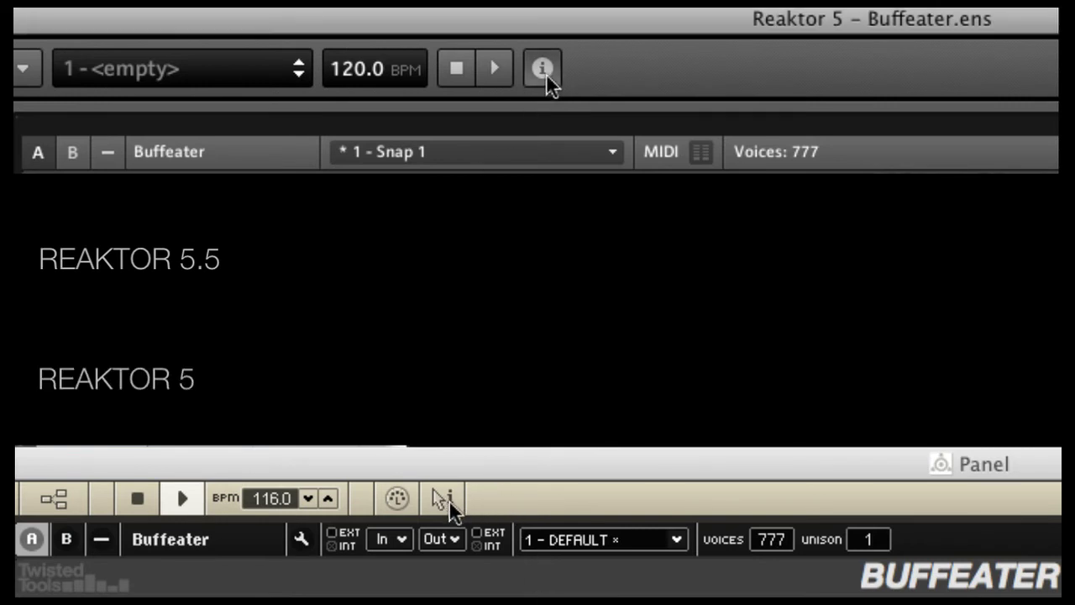
left_click(446, 504)
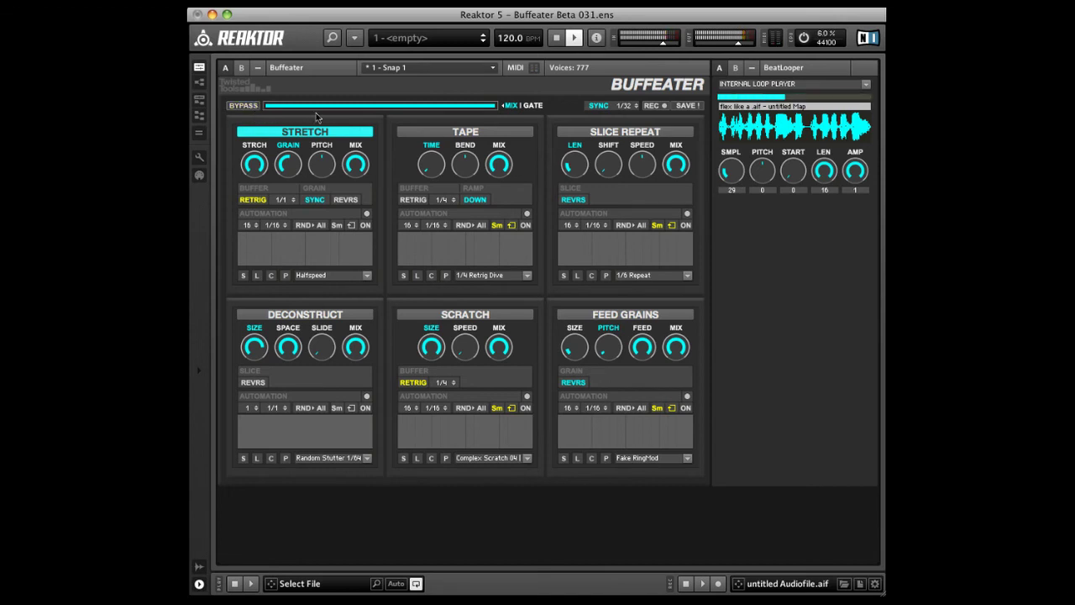
- Lower the MIX/GATE amount, switch global sync on and change its rate from 1/12 to 1/1
mouse_move(491, 107)
left_mouse_down()
mouse_move(311, 112)
mouse_move(494, 111)
left_mouse_up()
left_click(459, 106)
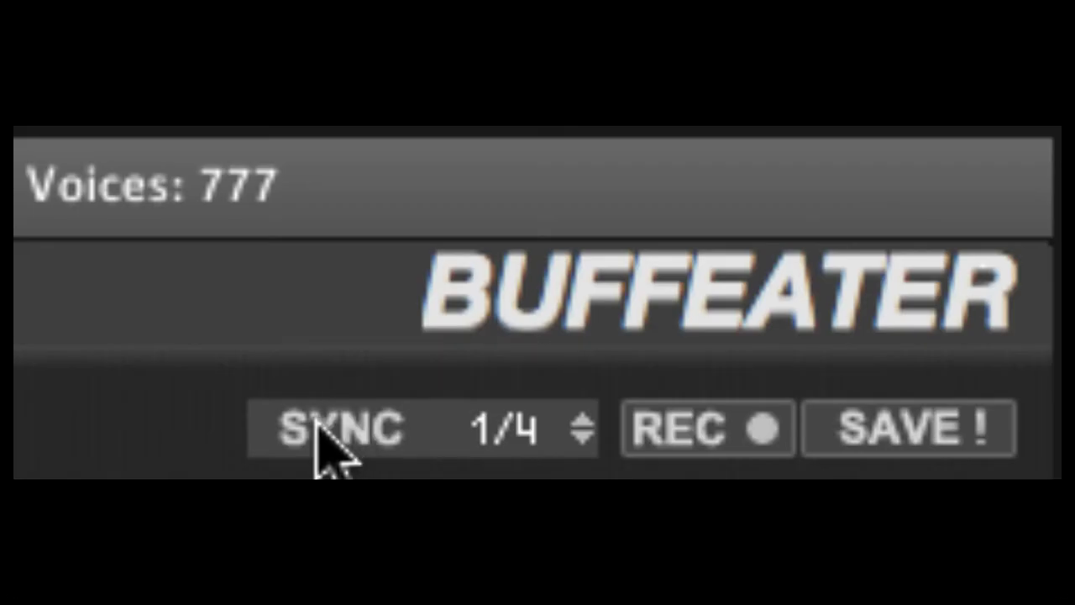
left_click(595, 106)
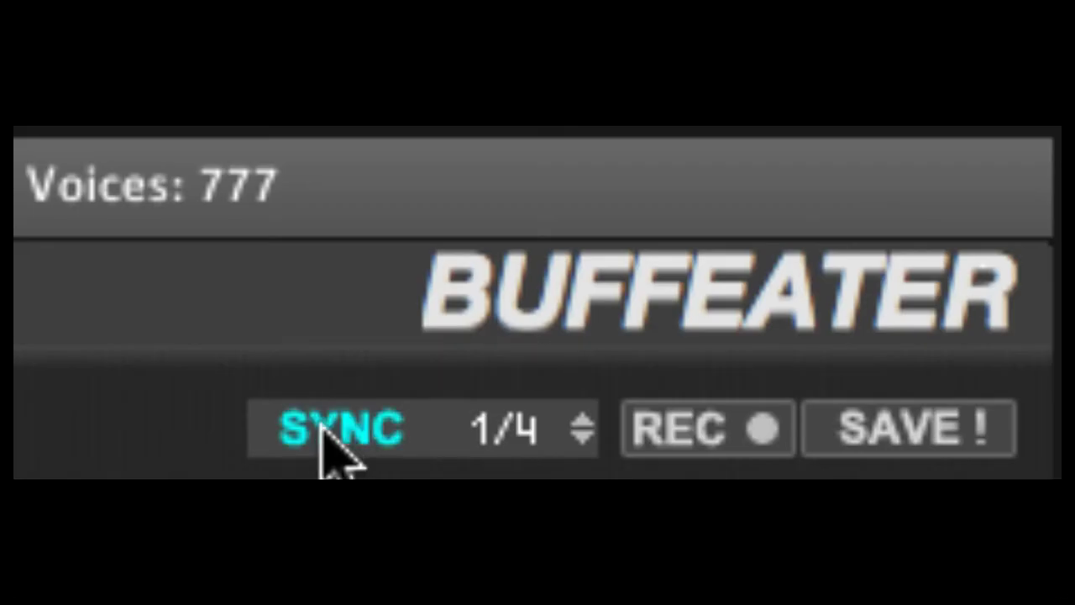
left_click(334, 431)
left_click(343, 433)
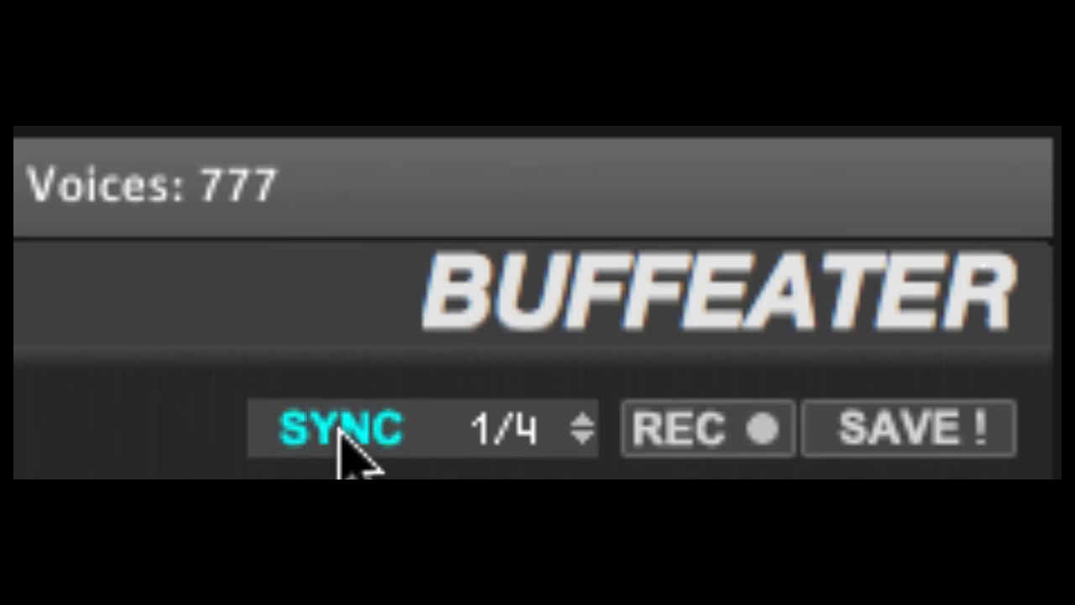
left_click_drag(508, 473, 550, 505)
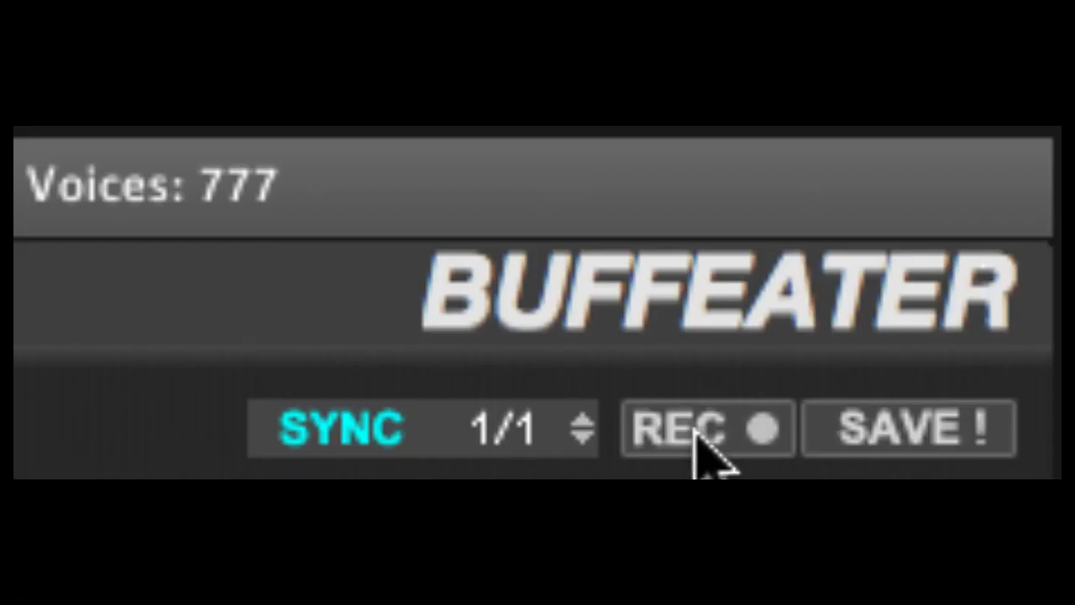
- Record a Grain knob turn as Stretch automation (16 steps, 1/16) and save snapshot '1 - Snap 1'
left_click(696, 431)
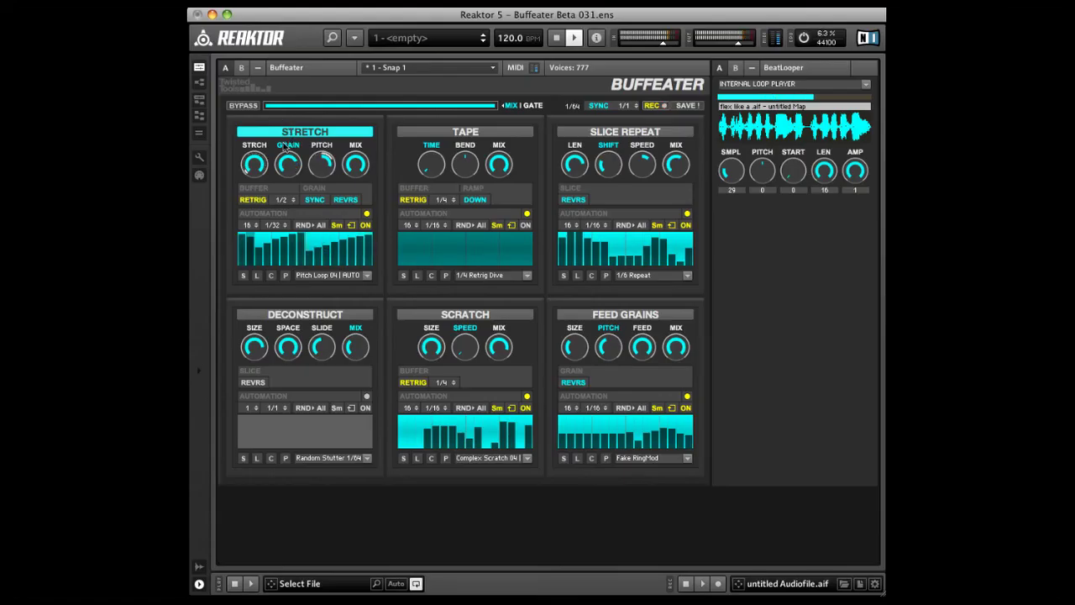
mouse_move(287, 147)
left_mouse_down()
mouse_move(302, 219)
mouse_move(252, 181)
mouse_move(294, 160)
mouse_move(298, 107)
mouse_move(297, 166)
left_mouse_up()
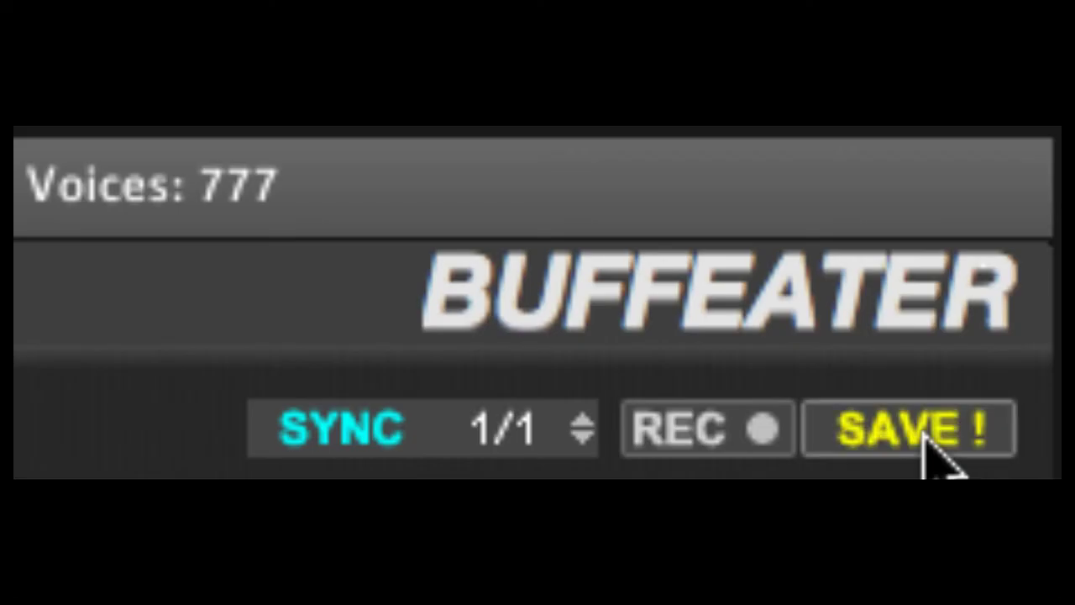
left_click(923, 433)
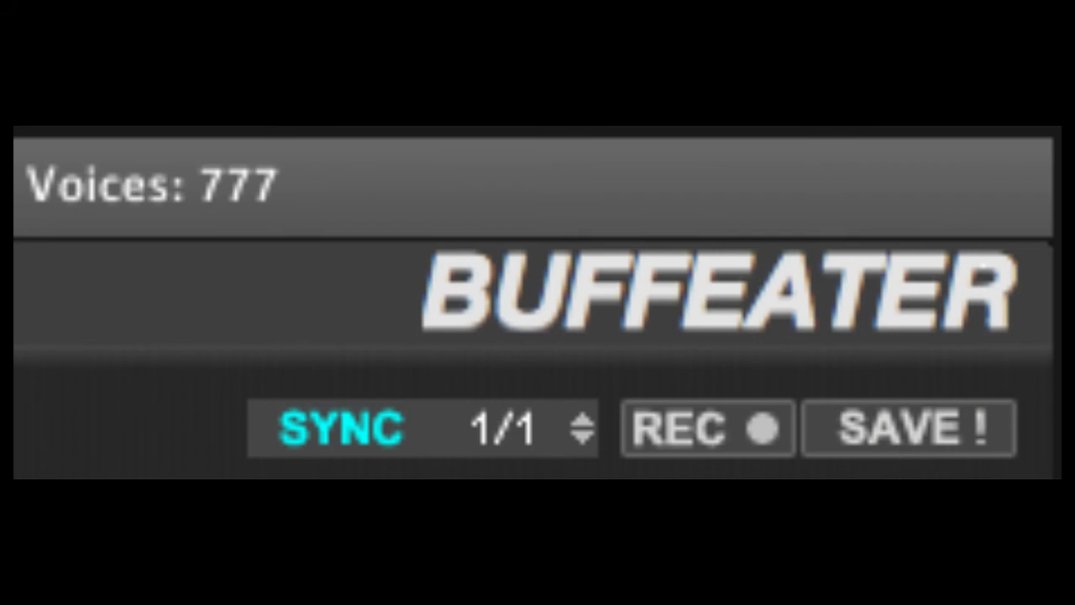
left_click(919, 451)
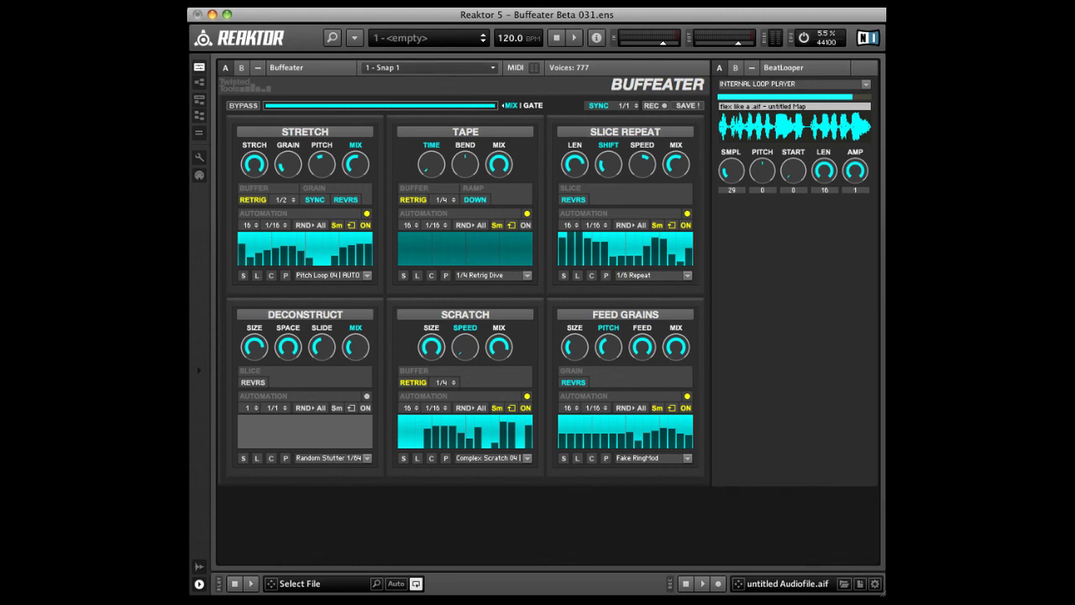
- Through Save Ensemble As, show the automatic save location proposing Buffeater Beta 031.ens in the Buffeater folder
left_click(296, 3)
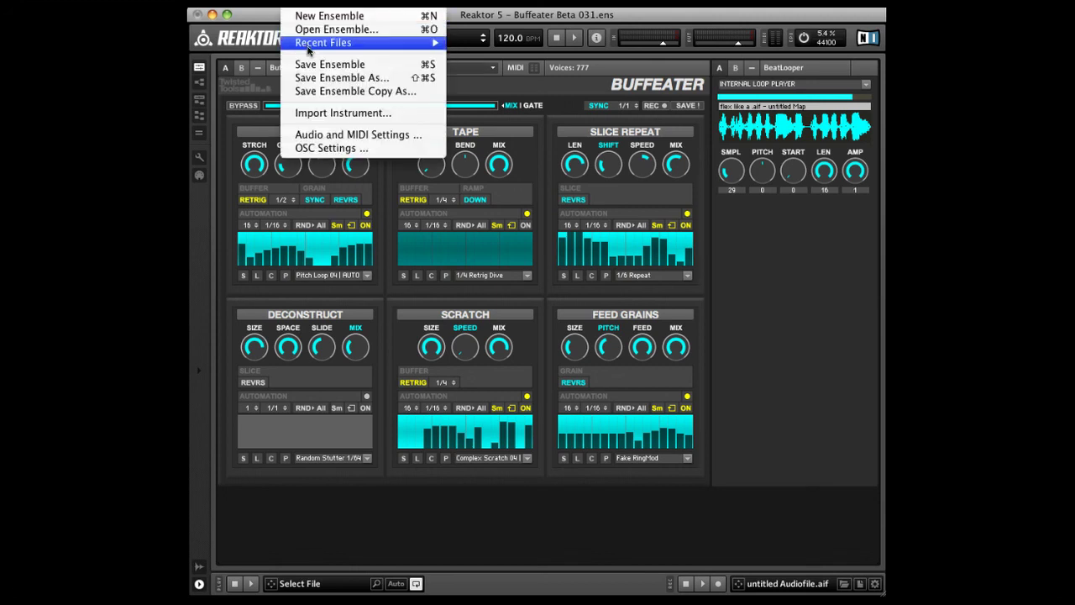
left_click(313, 78)
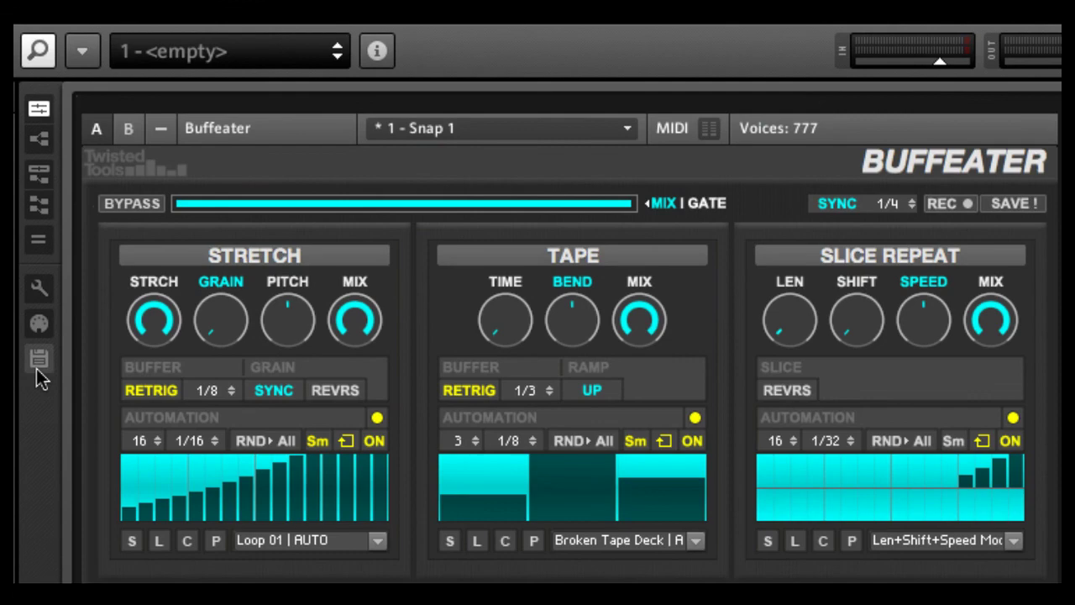
left_click(48, 369)
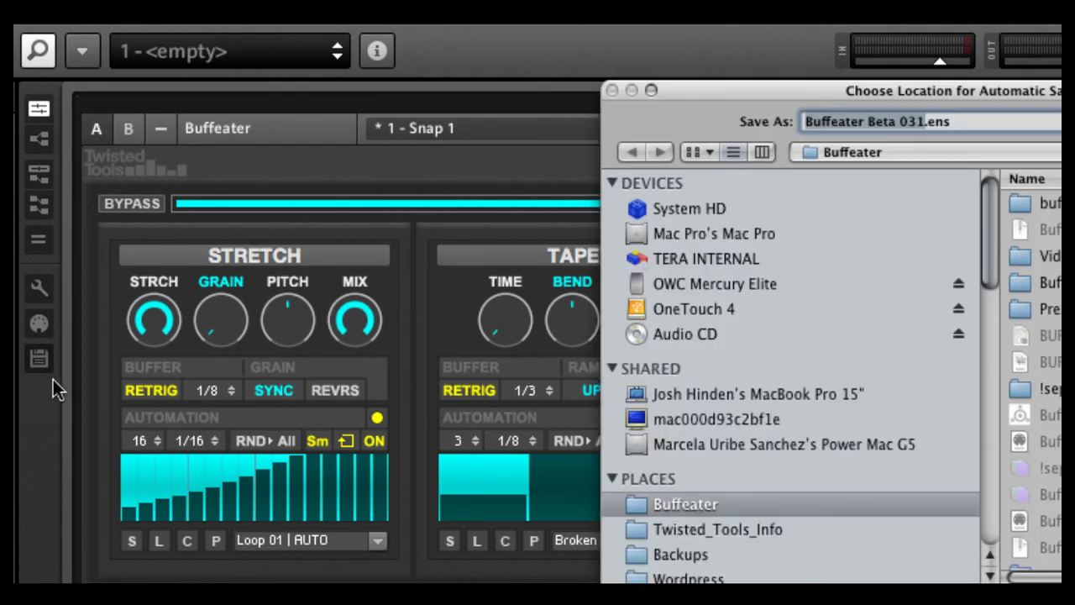